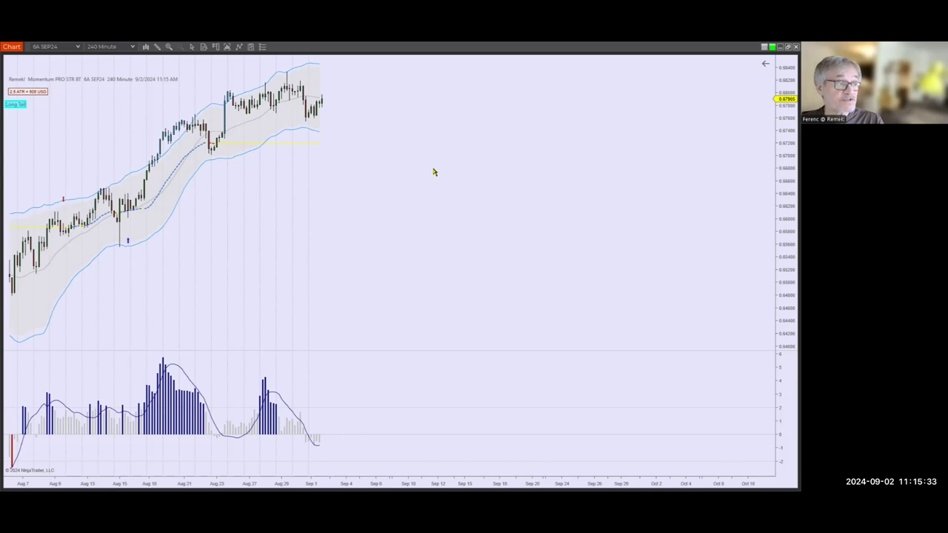
Step: In the chart's indicator settings, try Keltner_Breakout as the Momentum PRO STR BT trend filter type, then set it to Coral_Filter
scroll(362, 170, "up", 2)
left_click_drag(363, 170, 563, 197)
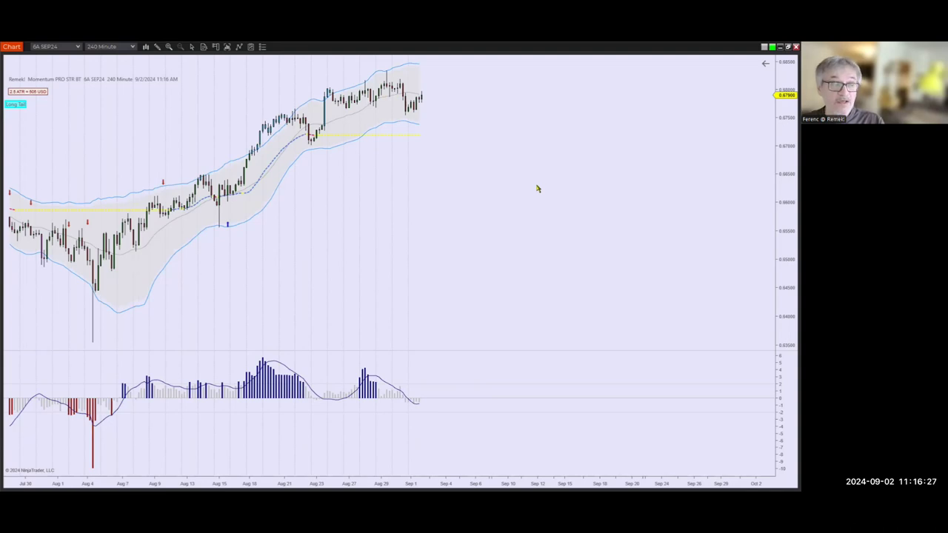
right_click(458, 164)
left_click(490, 212)
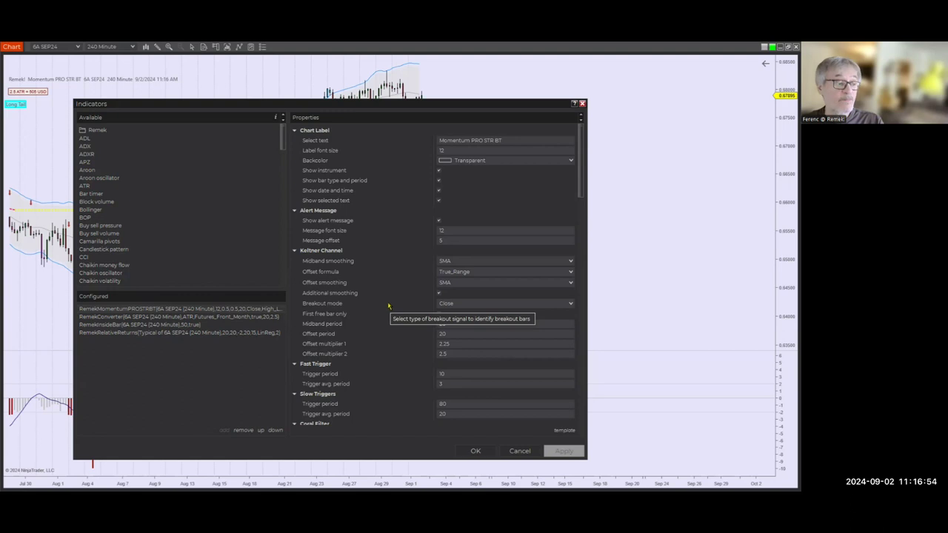
scroll(412, 320, "down", 3)
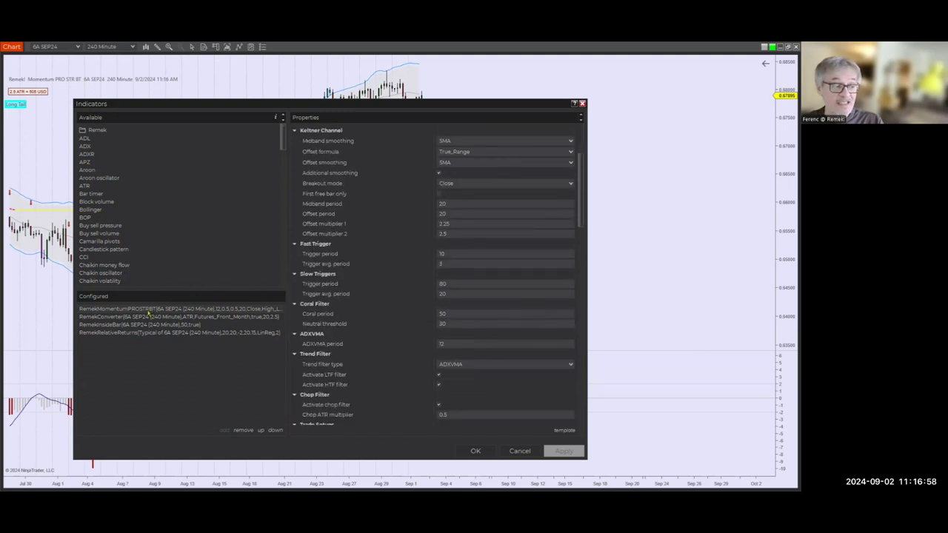
scroll(396, 345, "down", 2)
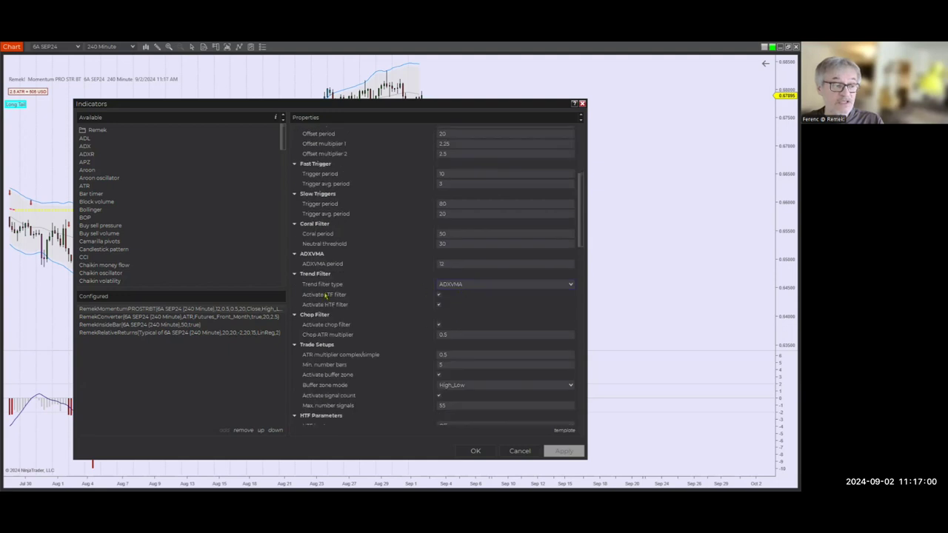
left_click(466, 285)
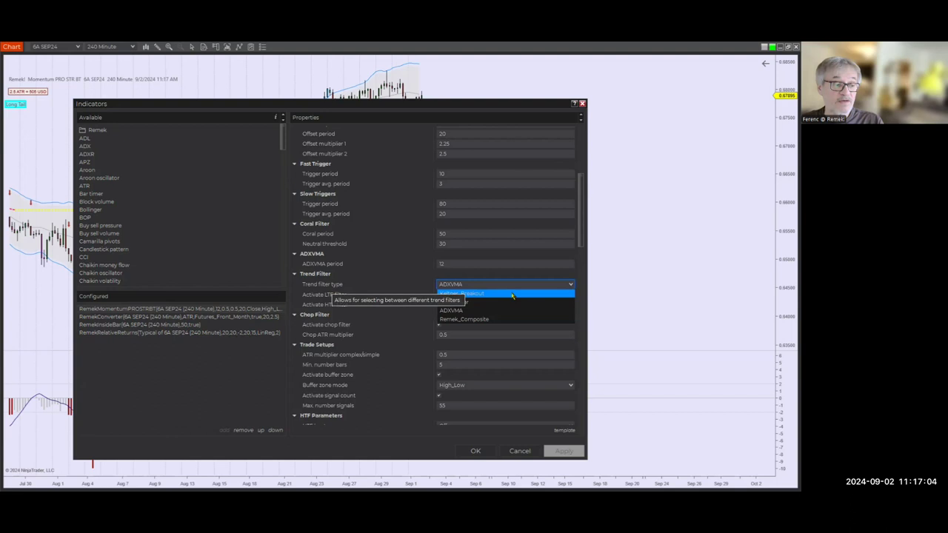
left_click(450, 296)
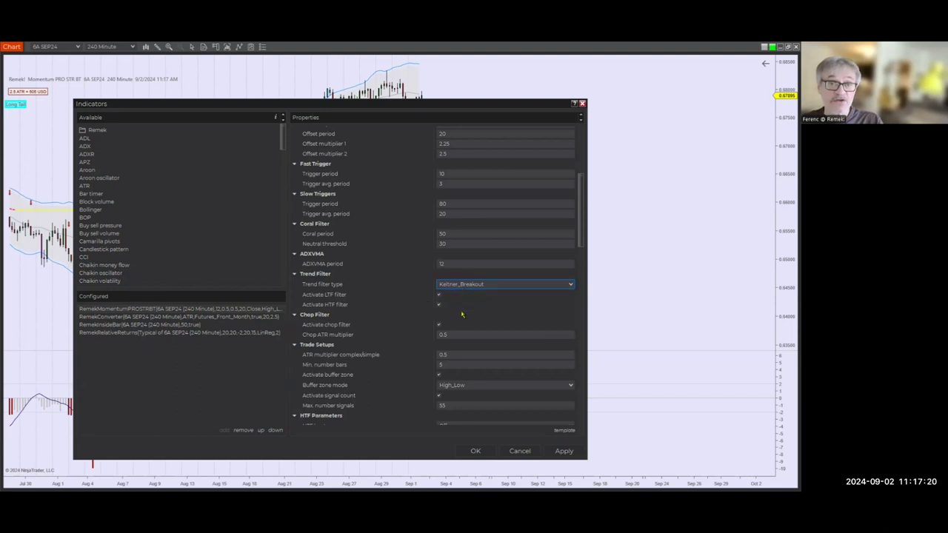
left_click(462, 288)
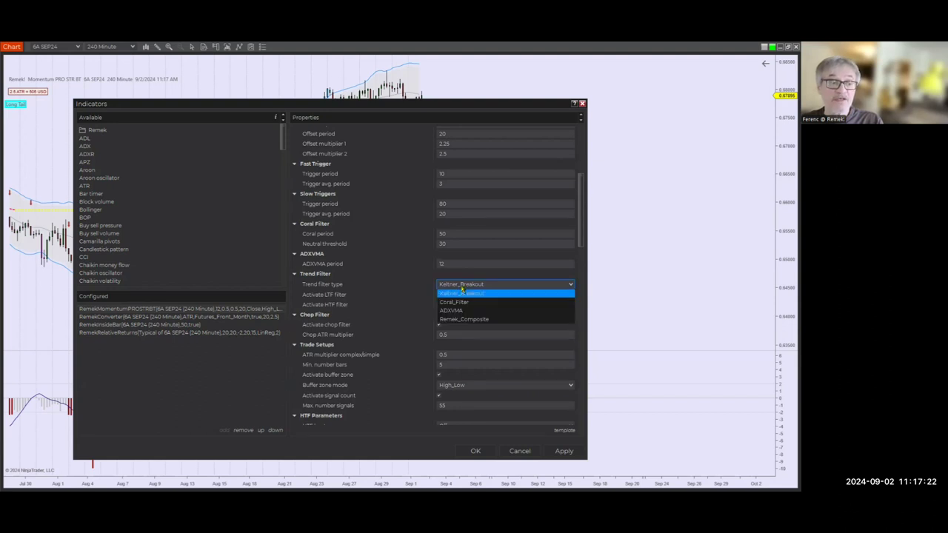
left_click(460, 303)
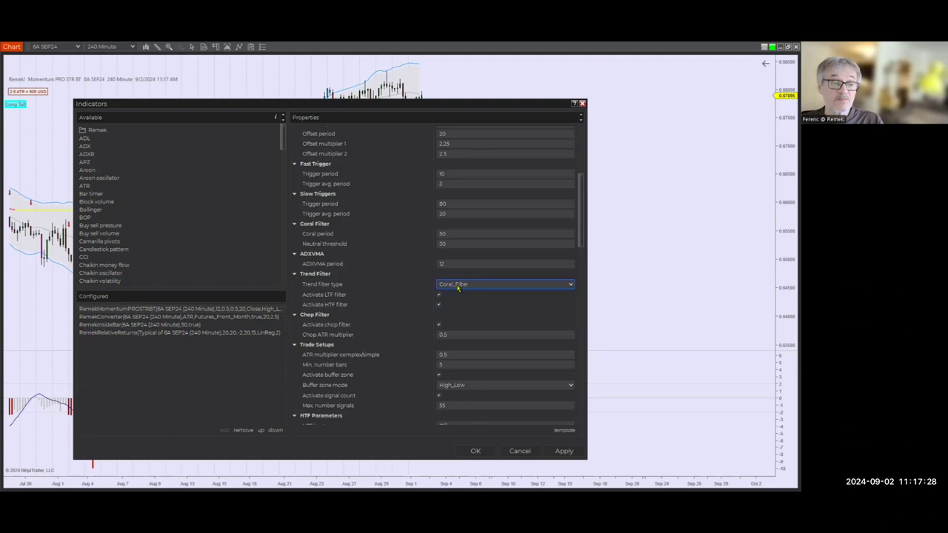
Step: Hide the ADXVMA, show the Coral Filter on the chart, and apply the indicator settings
scroll(477, 312, "down", 6)
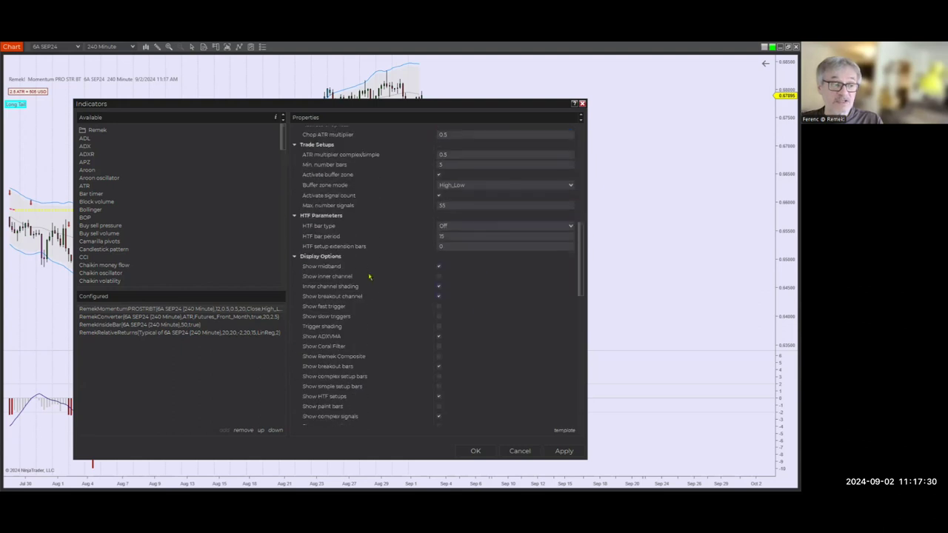
left_click(439, 337)
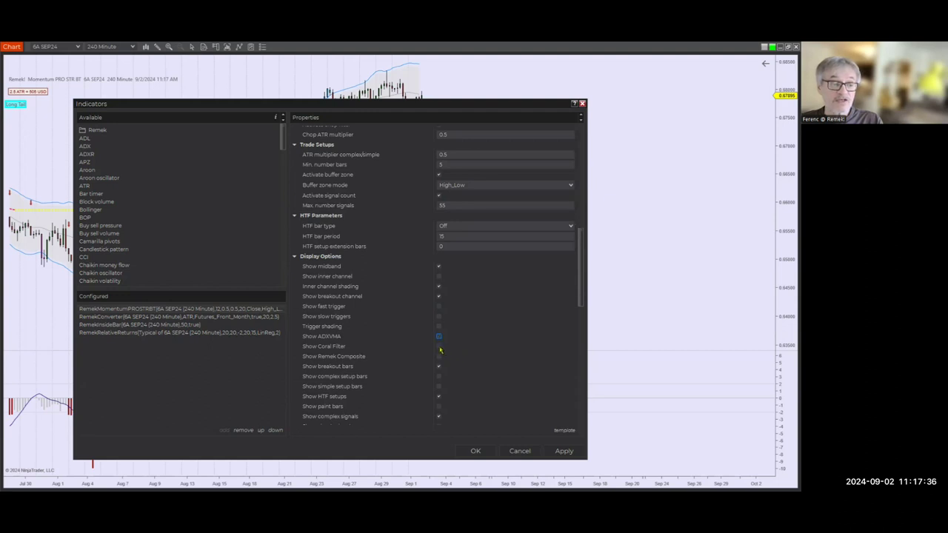
left_click(458, 351)
left_click(564, 451)
left_click(480, 453)
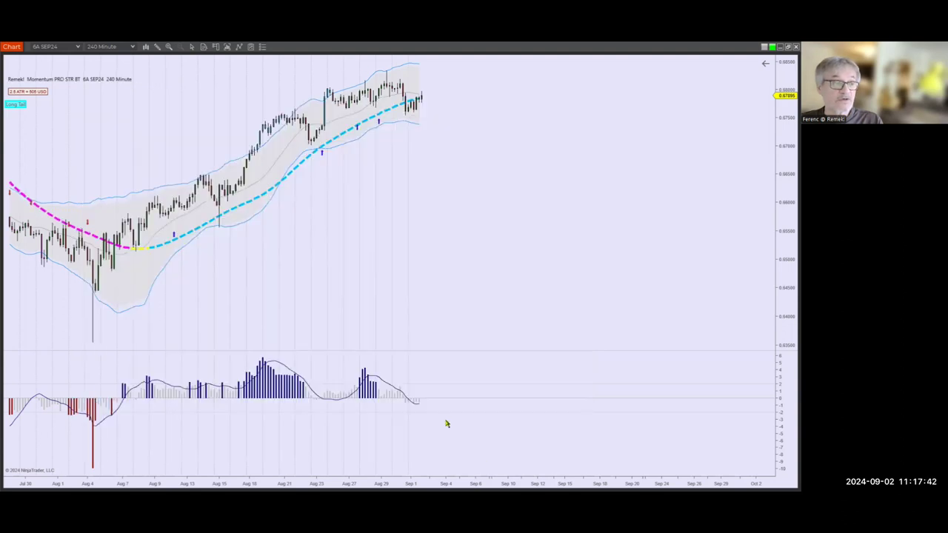
Step: Box the Coral Filter's yellow-to-blue change around Aug 9 and draw a channel around the Aug 9–14 pullback
left_click_drag(339, 260, 615, 270)
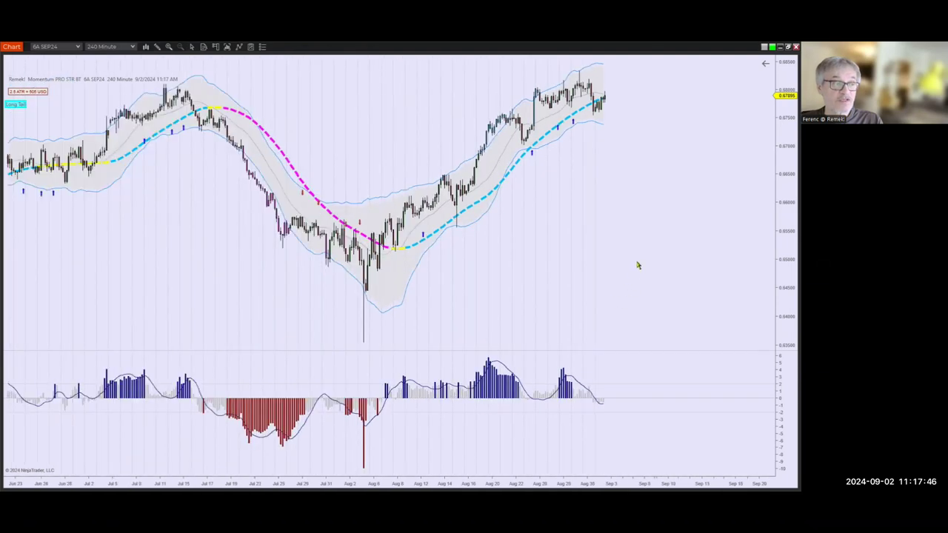
scroll(615, 265, "down", 1)
scroll(591, 265, "down", 5)
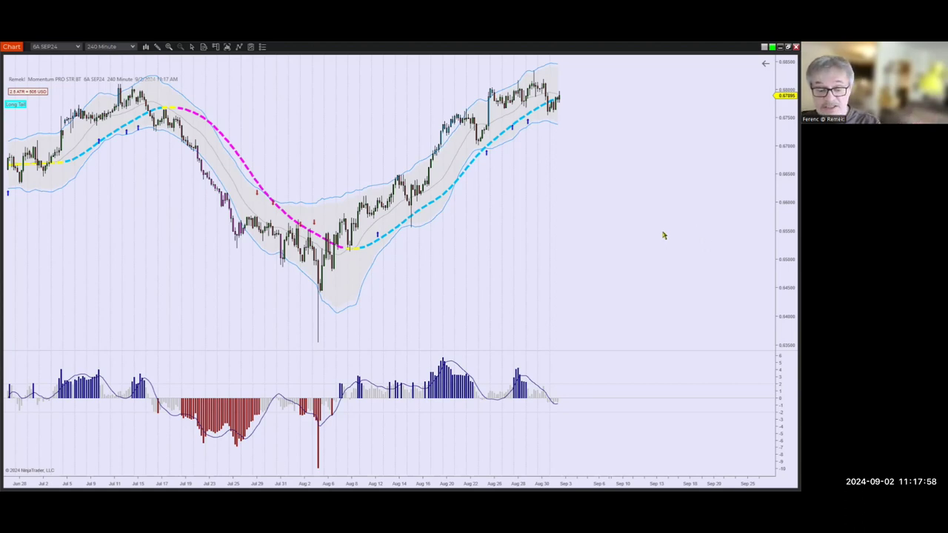
left_click(361, 248)
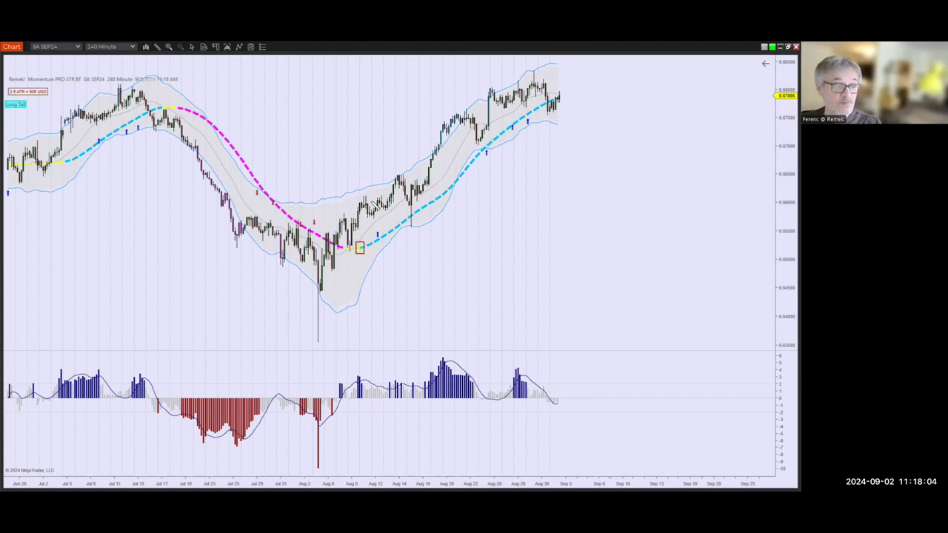
mouse_move(366, 198)
left_mouse_down()
mouse_move(404, 211)
mouse_move(363, 211)
mouse_move(361, 219)
left_mouse_up()
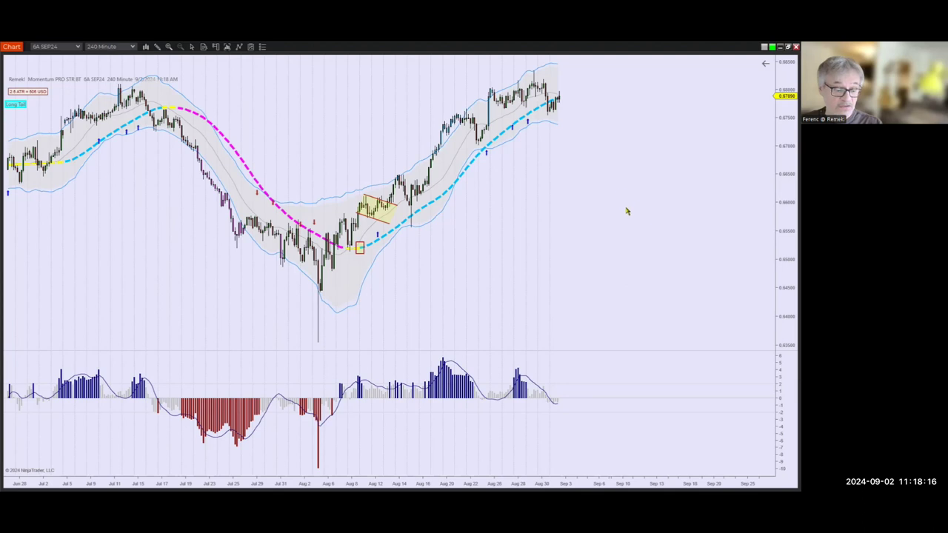
Step: Draw channels around the next two pullbacks, at about Aug 21–23 and Aug 26–29
left_click(455, 102)
left_click(490, 123)
left_click(460, 128)
left_click(450, 129)
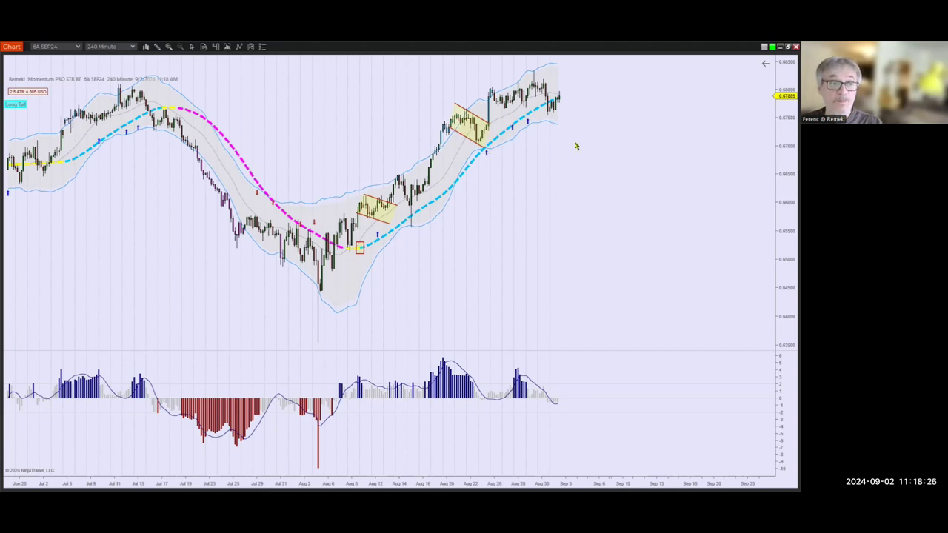
left_click(487, 82)
left_click(547, 92)
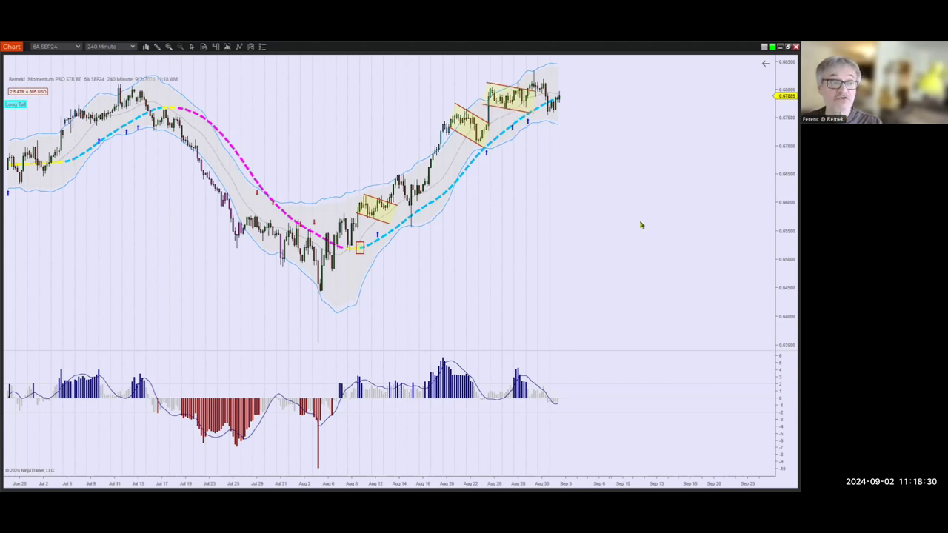
Step: Reopen the indicator settings and set the Momentum PRO STR BT trend filter type to ADXVMA
right_click(609, 197)
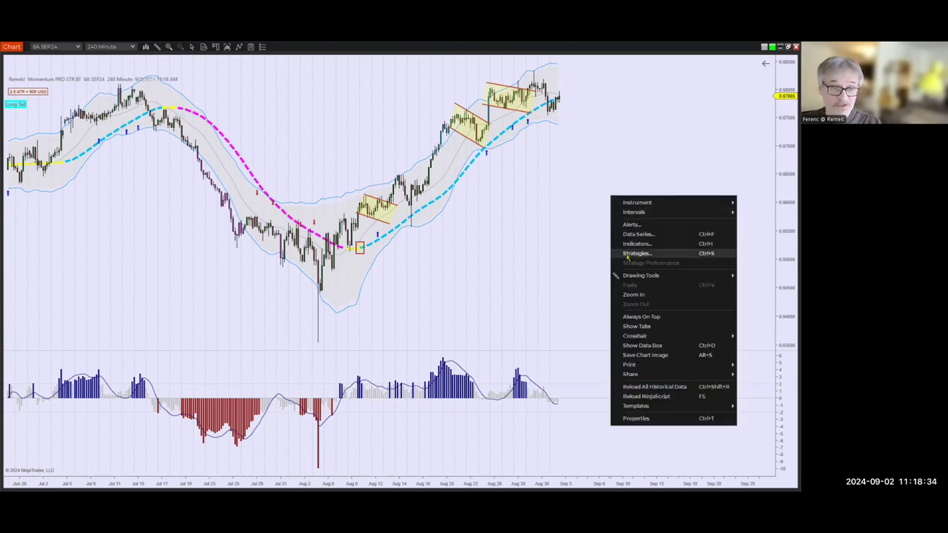
left_click(632, 245)
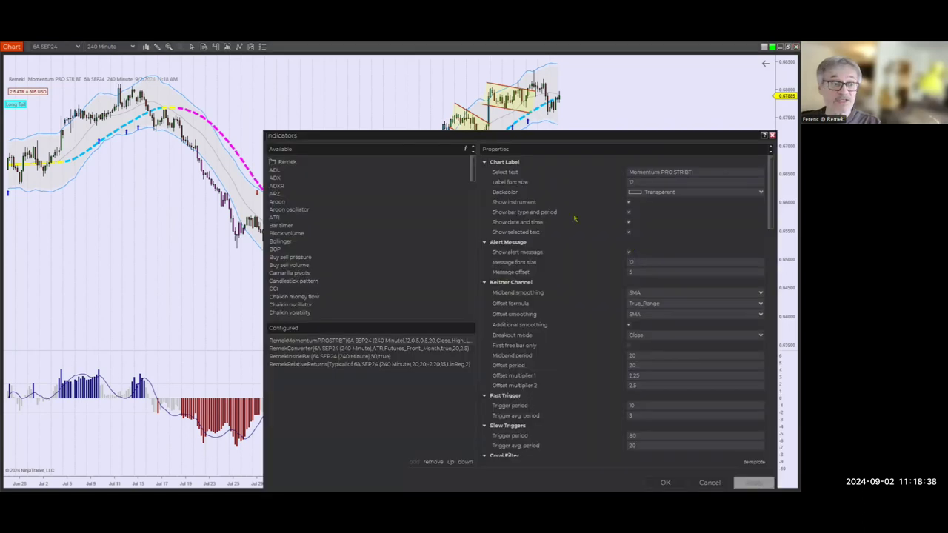
left_click_drag(565, 143, 408, 104)
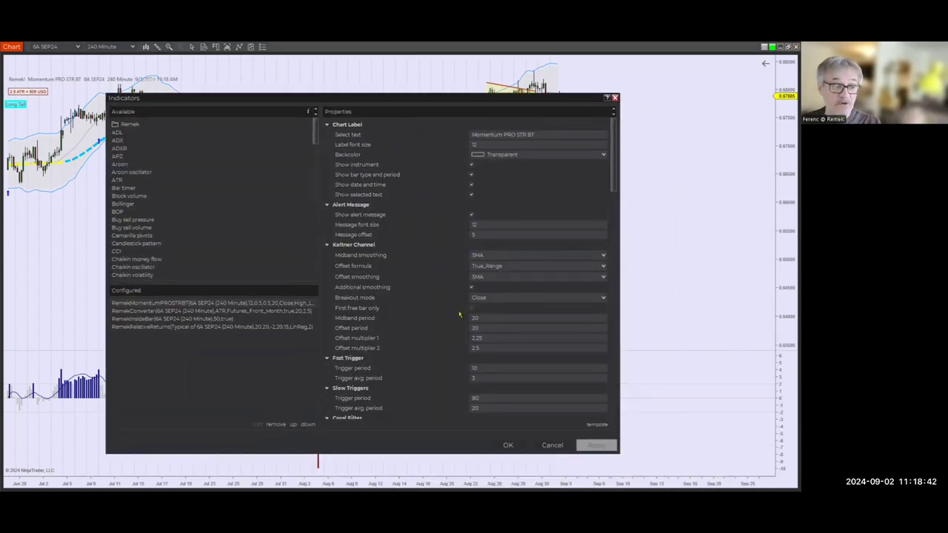
scroll(461, 315, "down", 5)
scroll(461, 315, "down", 4)
left_click(503, 239)
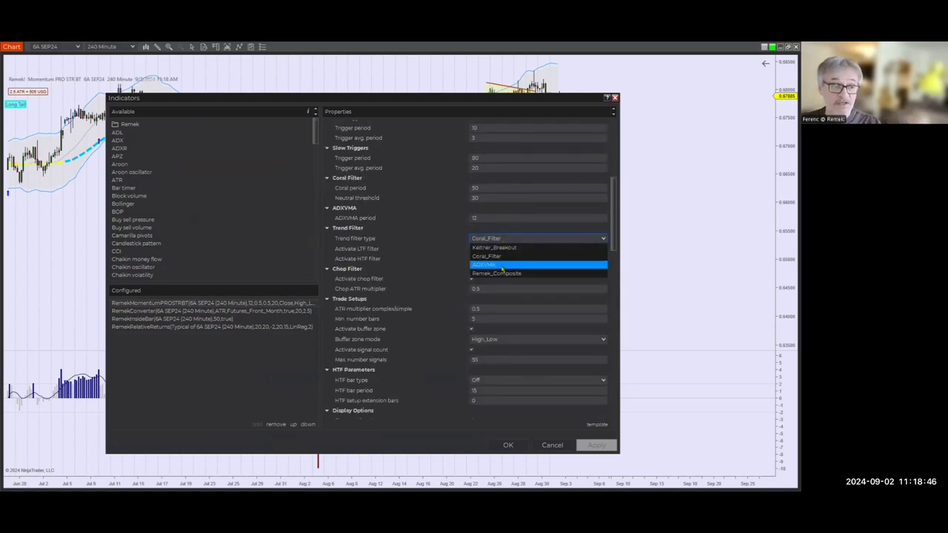
left_click(502, 265)
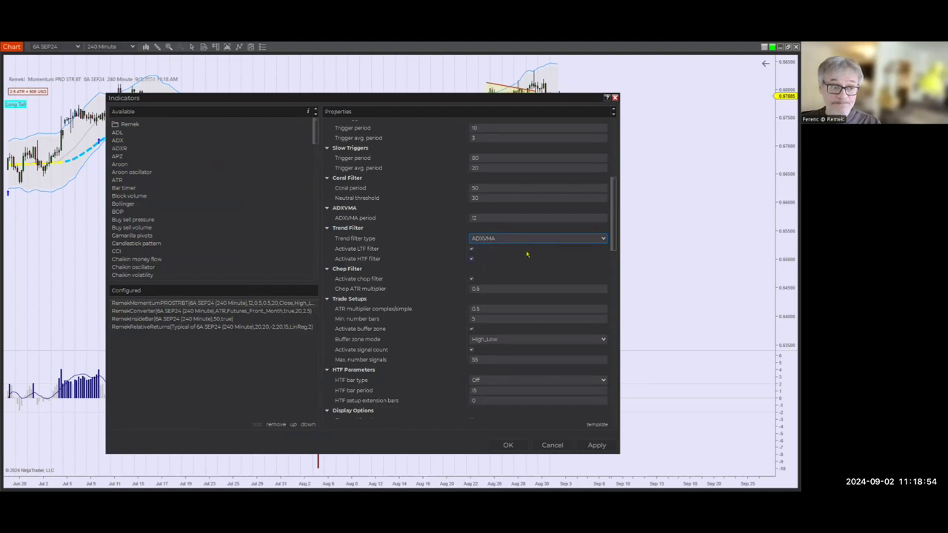
Step: Hide the Coral Filter, show the ADXVMA on the chart, and confirm the indicator settings
scroll(526, 254, "down", 6)
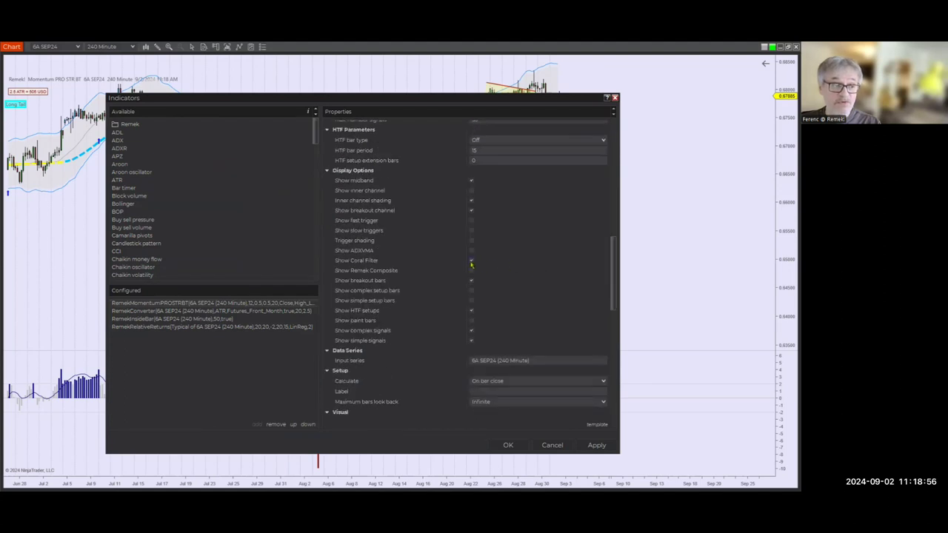
left_click(471, 261)
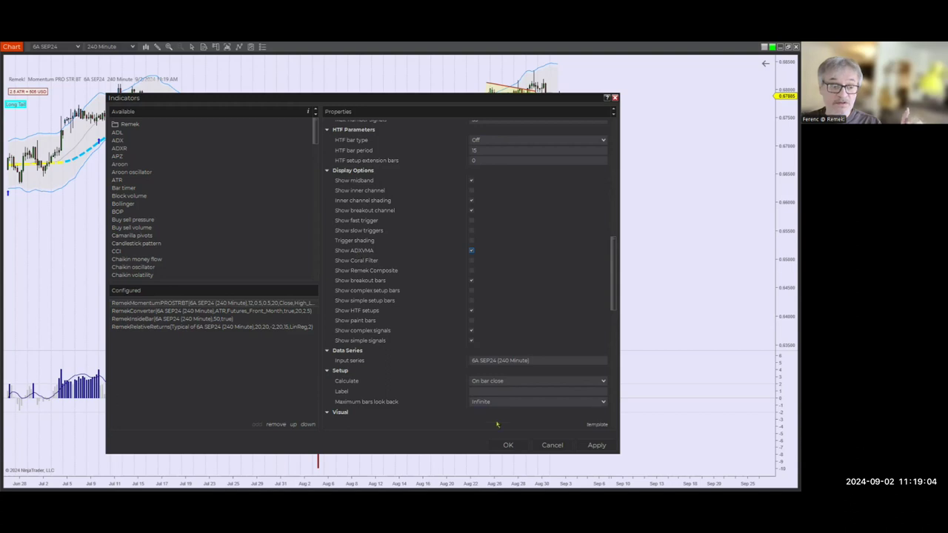
left_click(506, 445)
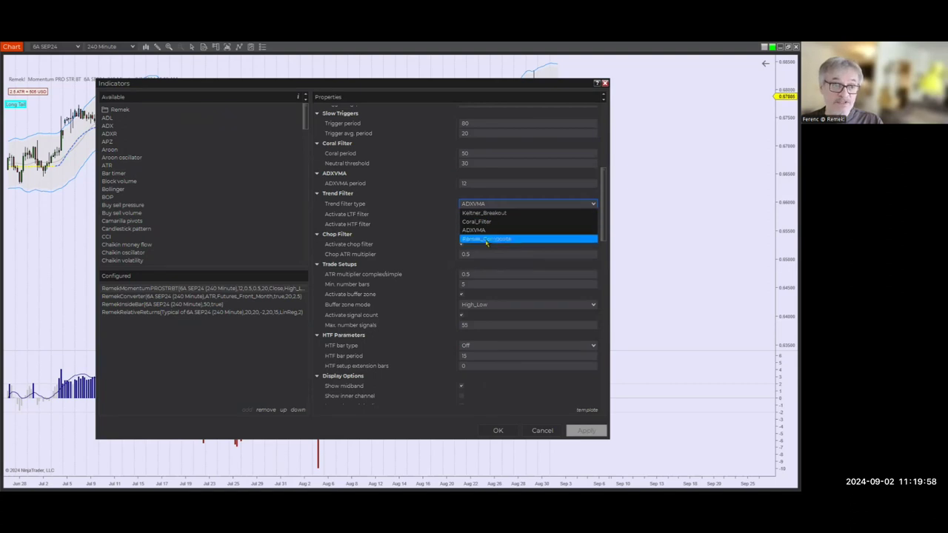
Step: Set the trend filter type to Remek_Composite with a dashed composite plot 4 wide, and confirm the indicator settings
left_click(485, 239)
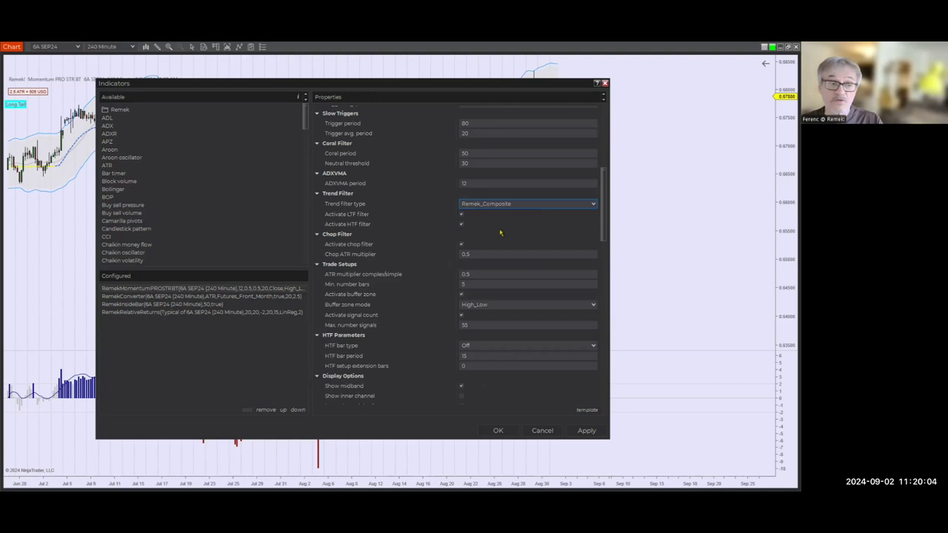
scroll(529, 378, "down", 7)
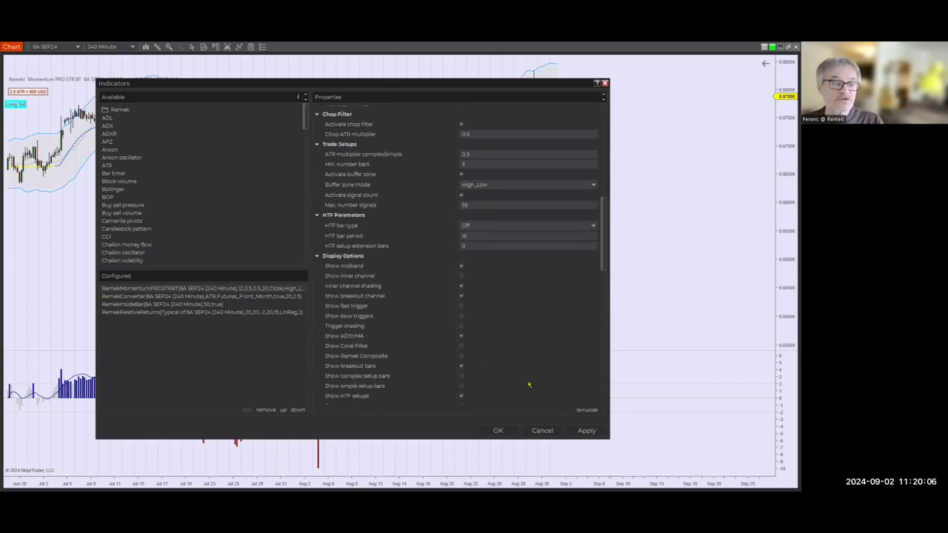
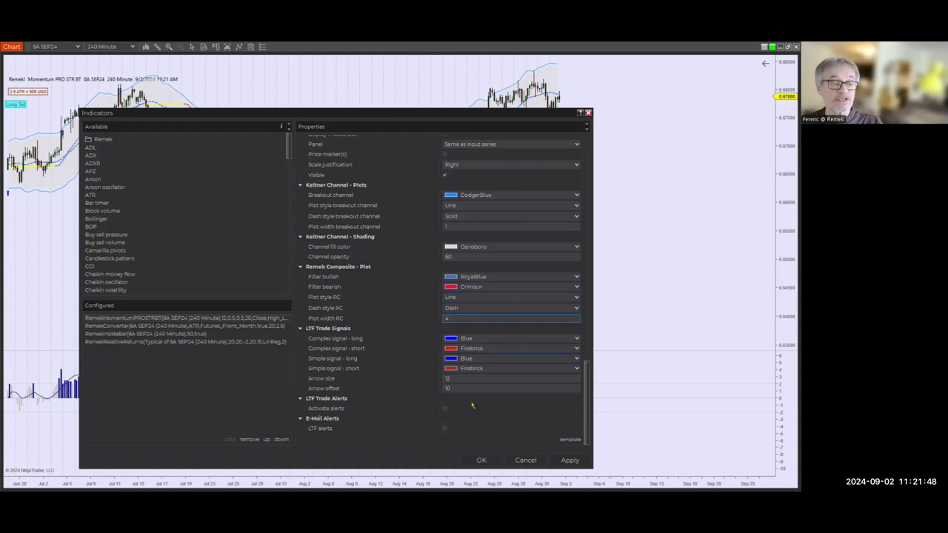
left_click(492, 460)
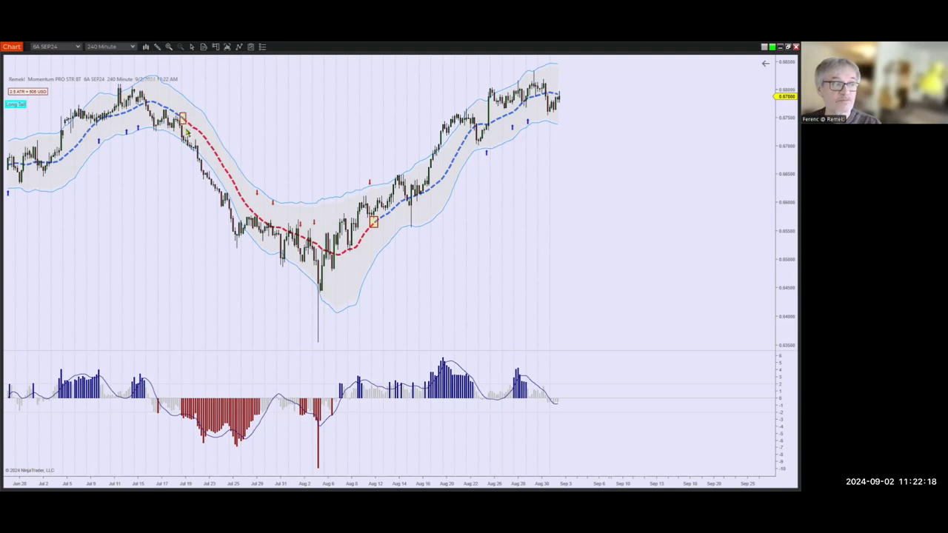
Step: Review the Remek Composite trend line and its signals across the price history from early June to early September
left_click_drag(111, 242, 293, 239)
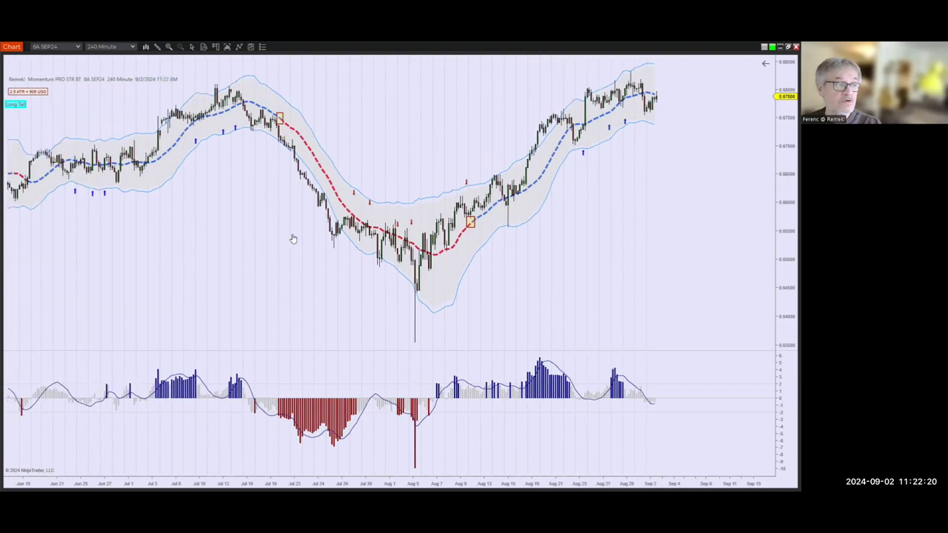
scroll(304, 226, "up", 3)
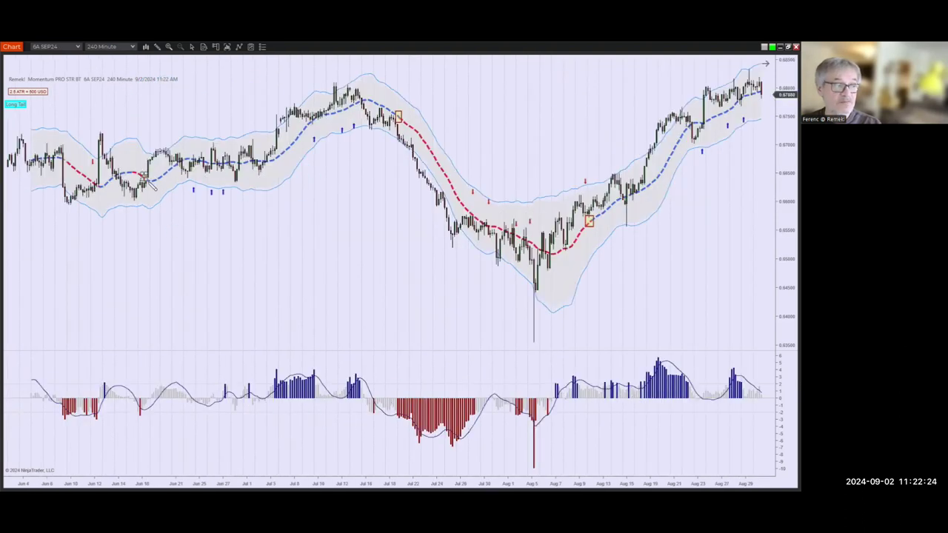
left_click_drag(641, 281, 362, 227)
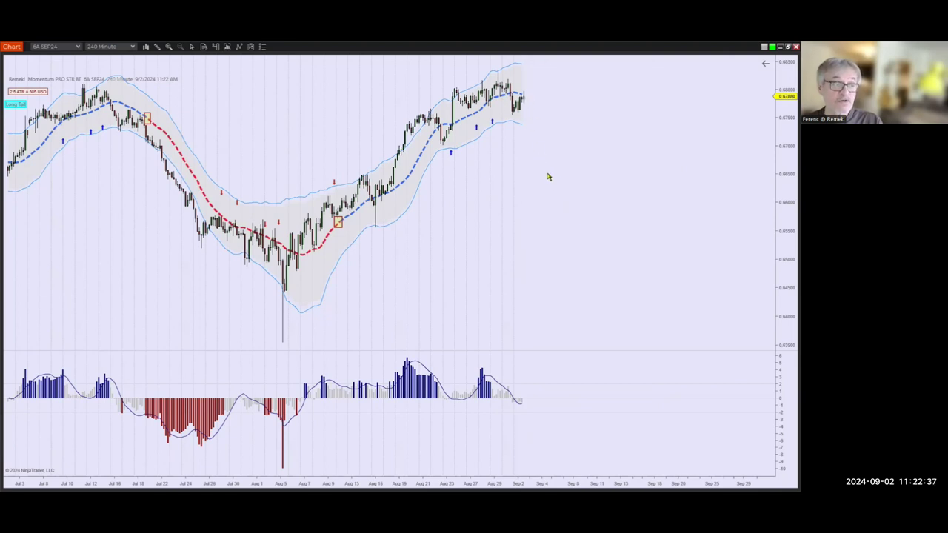
left_click_drag(546, 185, 405, 137)
Step: Reopen the indicator settings and review the available trend filter types, keeping Remek_Composite selected
right_click(406, 137)
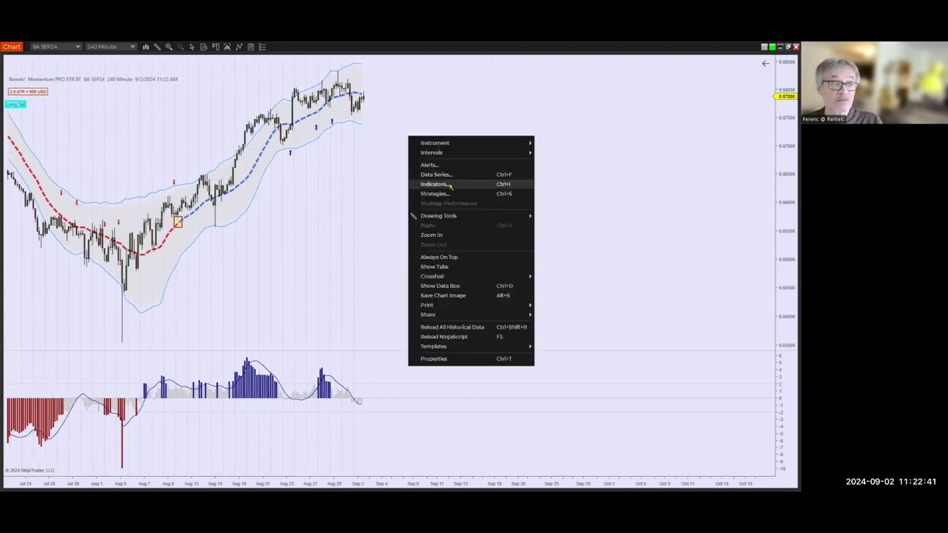
left_click(457, 186)
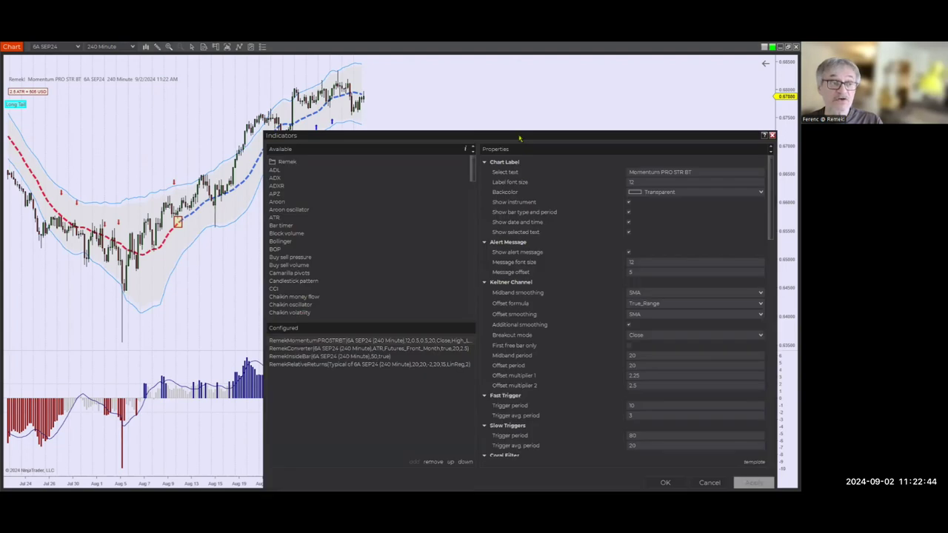
left_click_drag(519, 139, 350, 82)
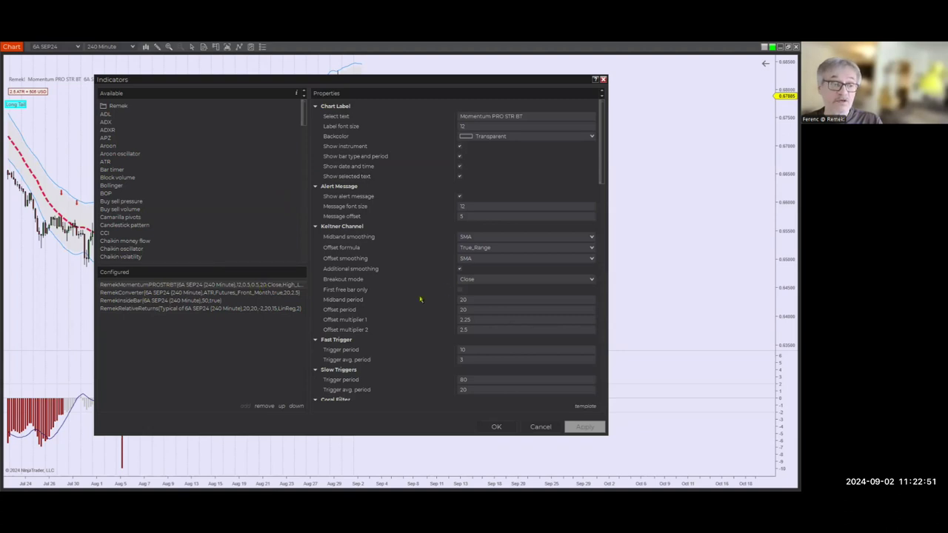
scroll(416, 297, "down", 5)
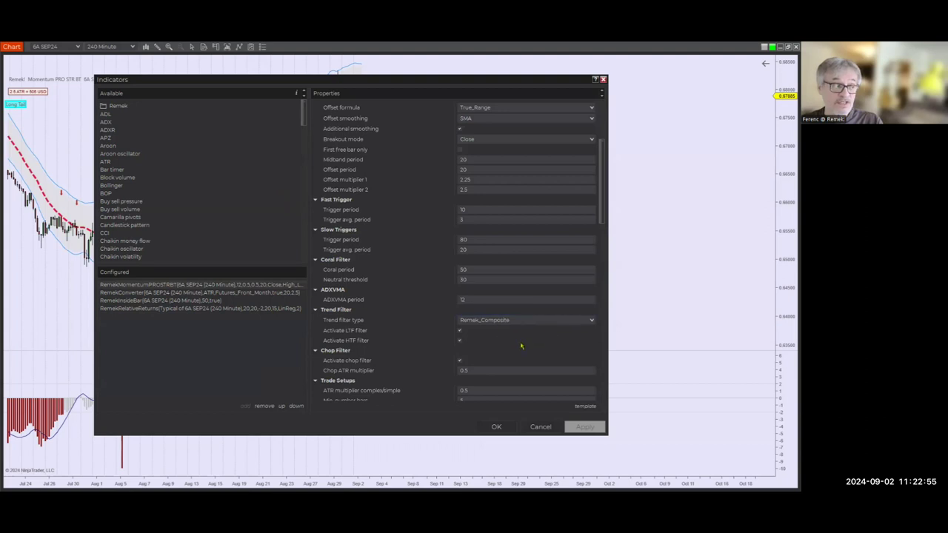
left_click(507, 324)
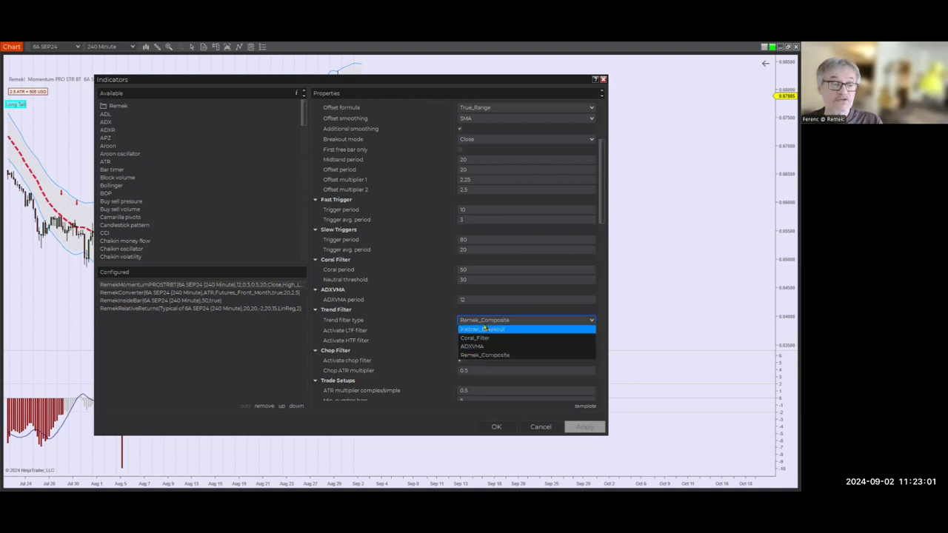
left_click(488, 356)
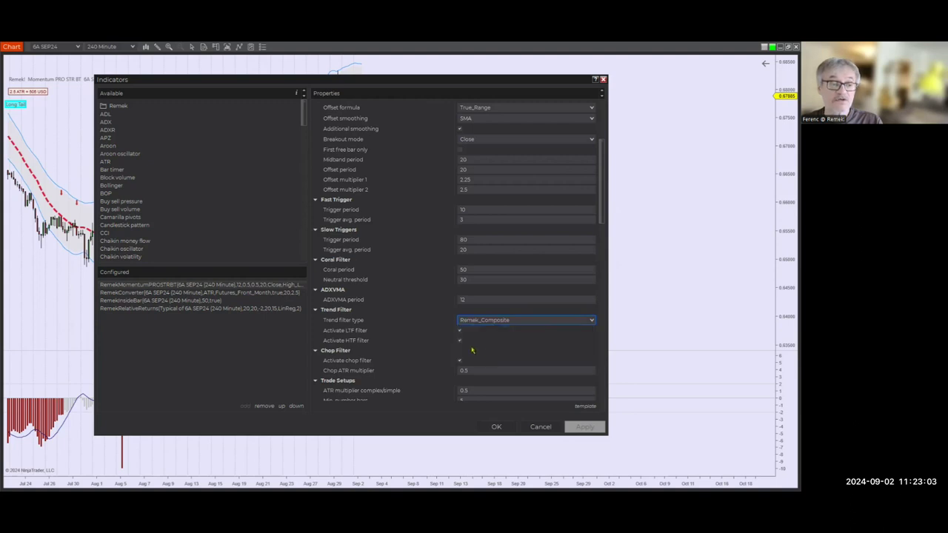
Step: Show the ADXVMA and hide the Remek Composite in the indicator's display options
scroll(416, 326, "down", 8)
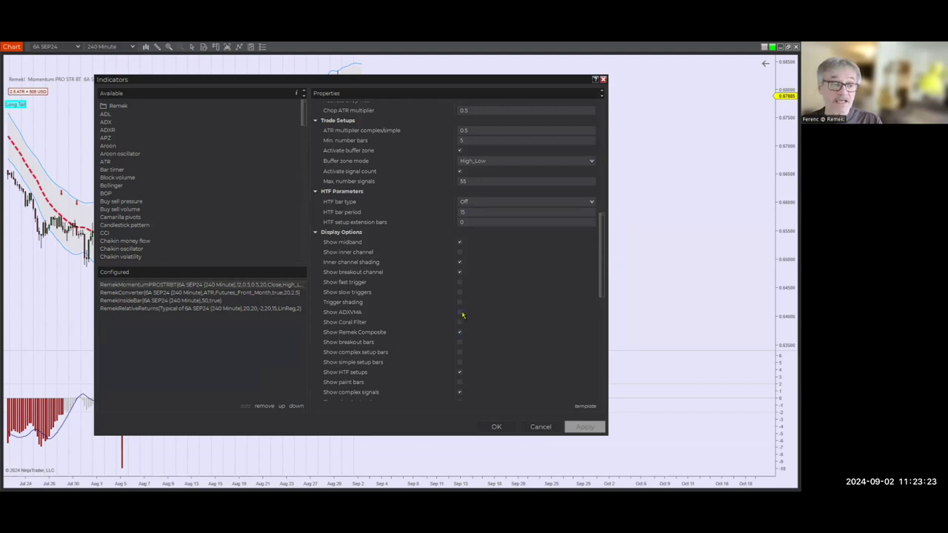
left_click(457, 311)
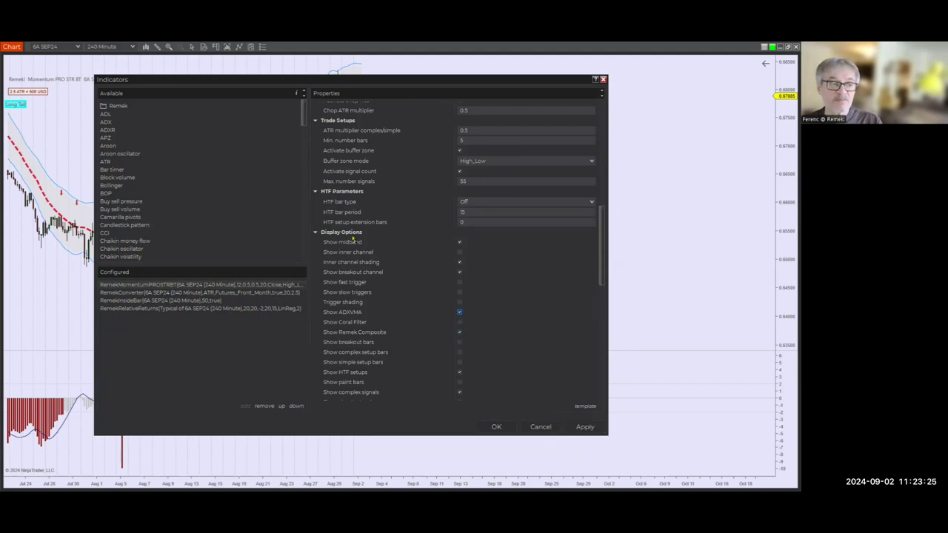
left_click(459, 333)
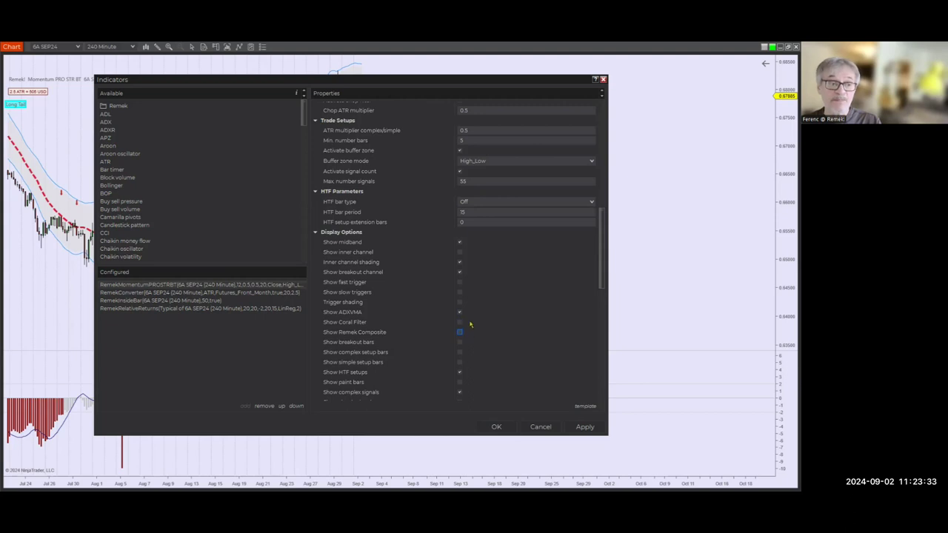
Step: Recheck the trend filter type choices, and show the Coral Filter and Remek Composite alongside the ADXVMA in the display options
scroll(493, 323, "up", 5)
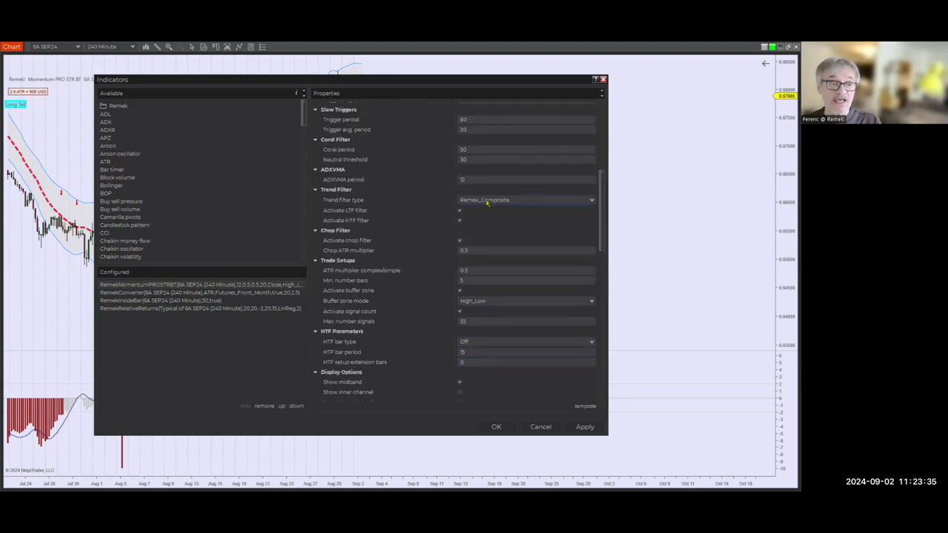
left_click(487, 202)
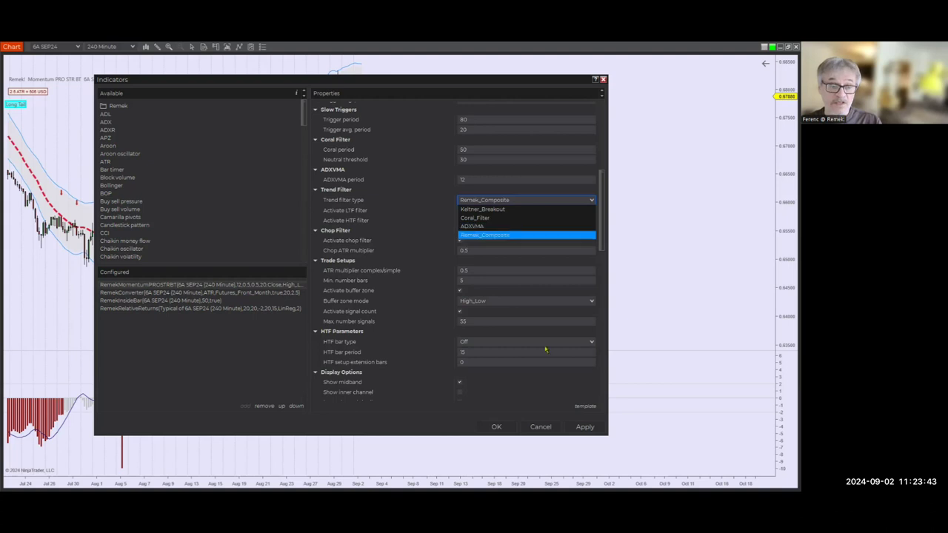
left_click(551, 393)
scroll(550, 385, "down", 4)
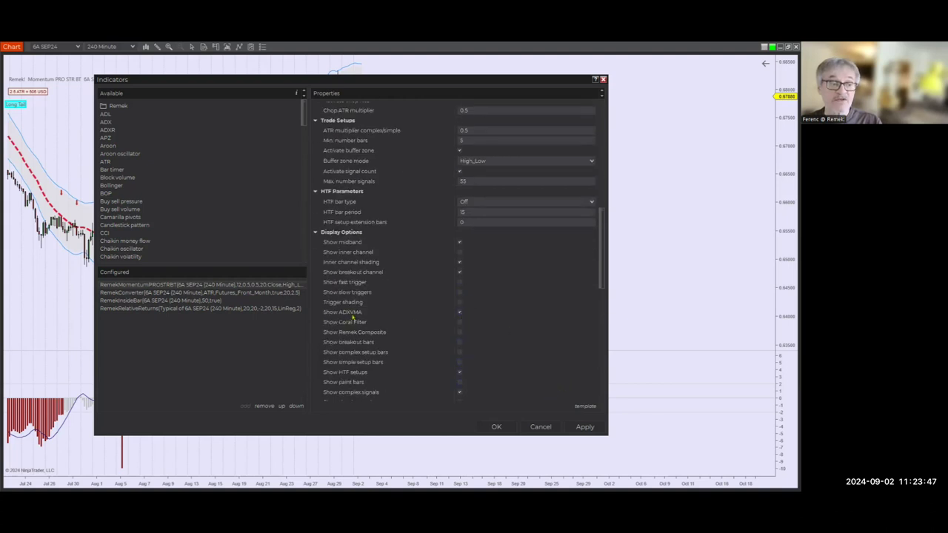
left_click(459, 325)
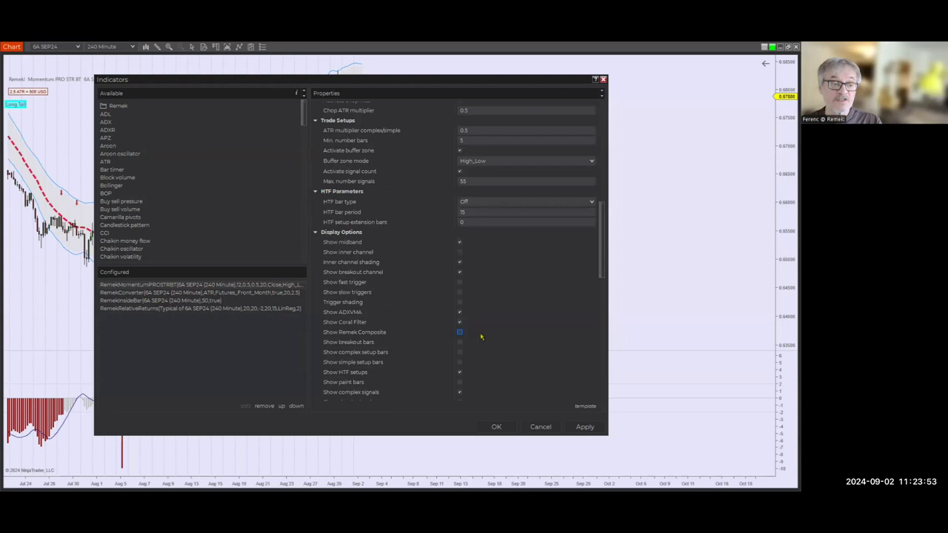
left_click(481, 337)
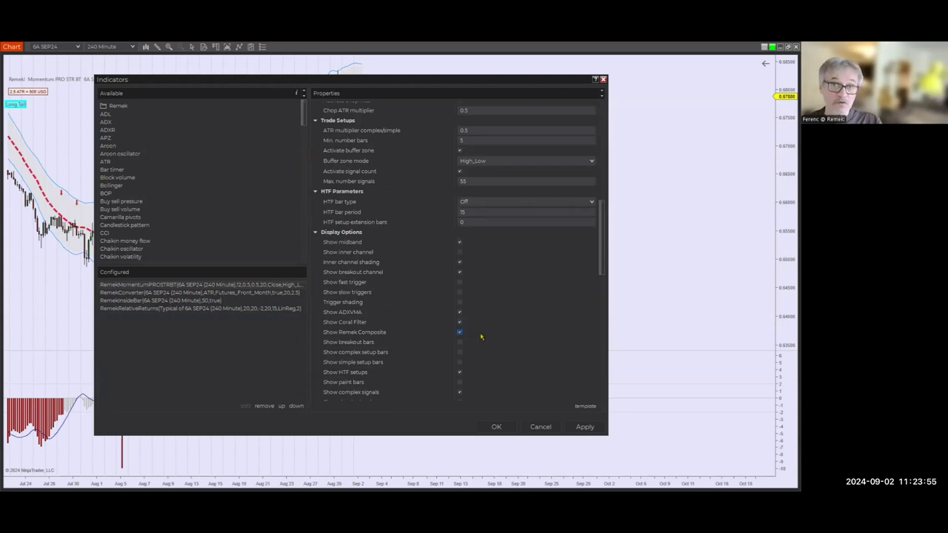
Step: Select Remek_Composite as the trend filter type for the Momentum PRO STR BT indicator
scroll(484, 244, "up", 3)
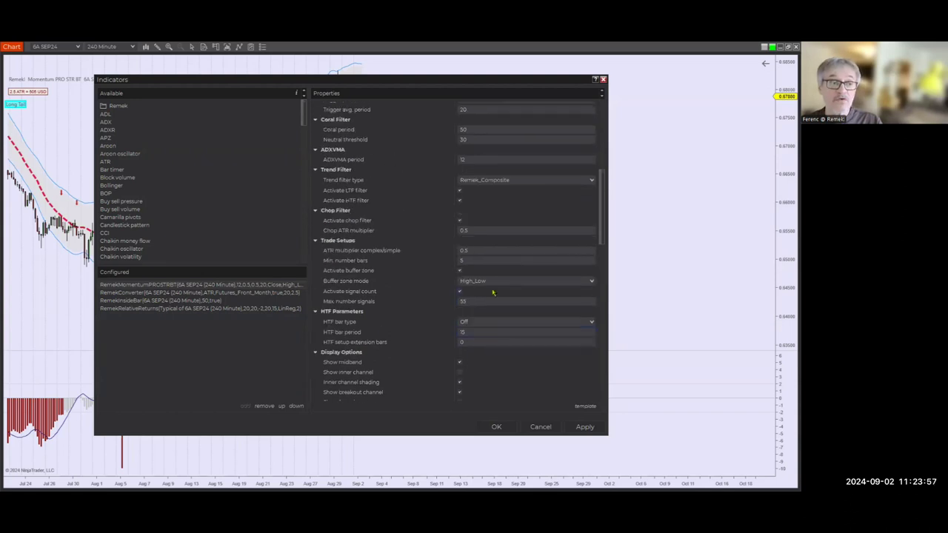
left_click(482, 181)
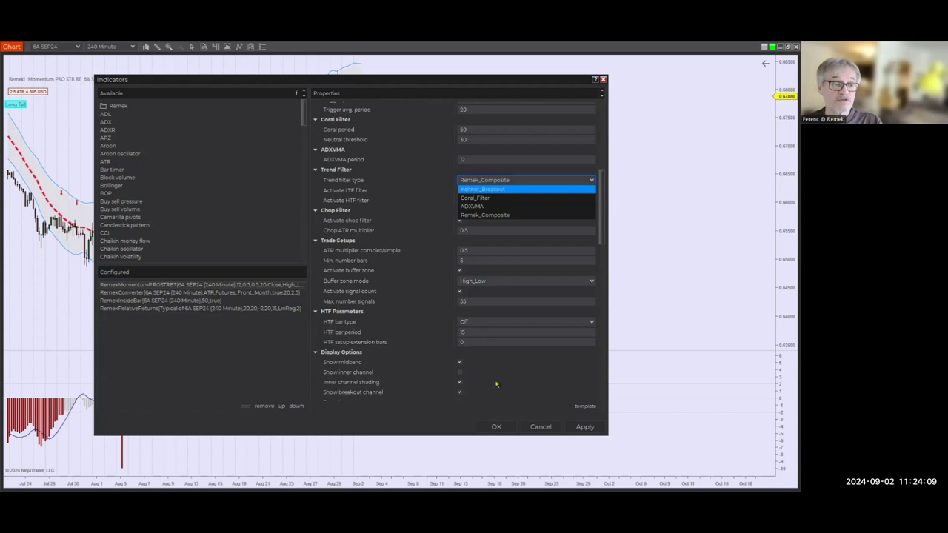
left_click(489, 215)
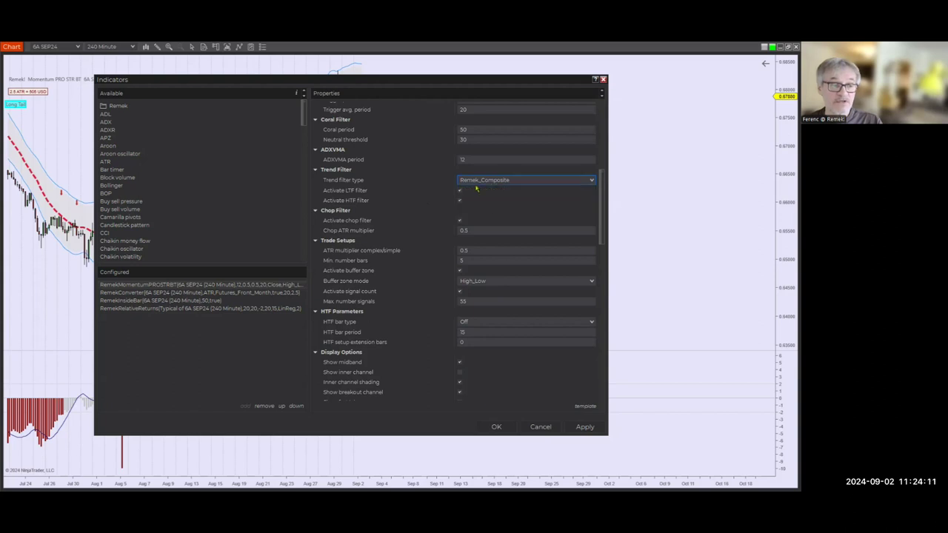
Step: Hide the ADXVMA and the Coral Filter, leaving the Remek Composite shown, and confirm the indicator settings
scroll(508, 375, "down", 5)
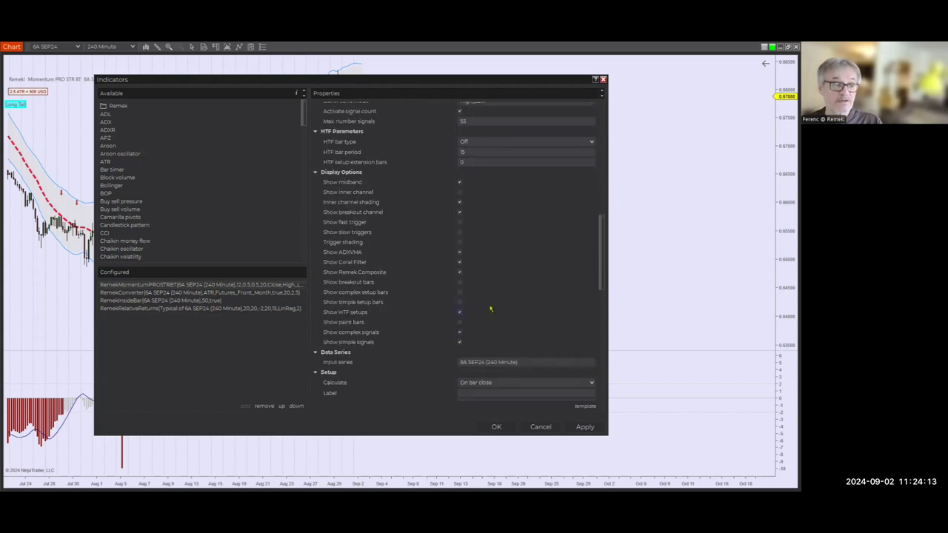
left_click(459, 252)
left_click(460, 263)
left_click(459, 262)
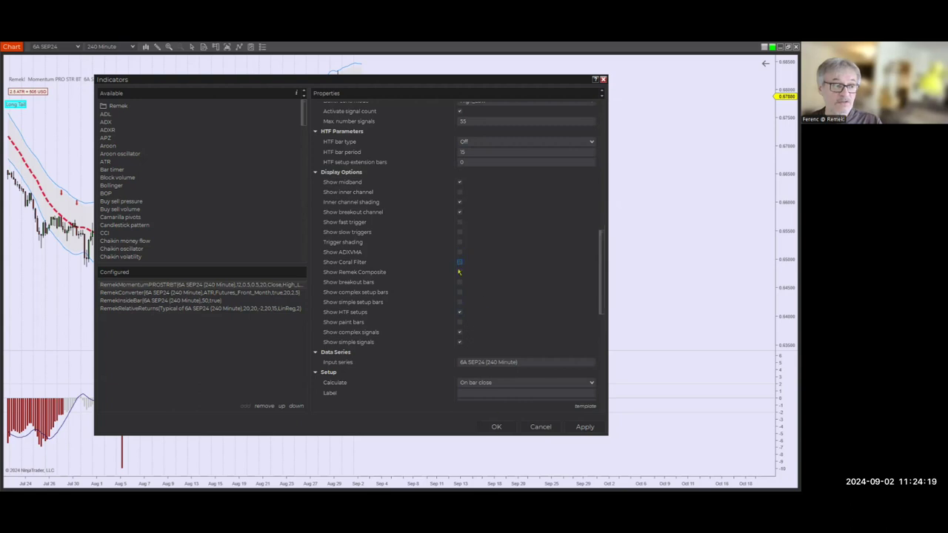
left_click(496, 427)
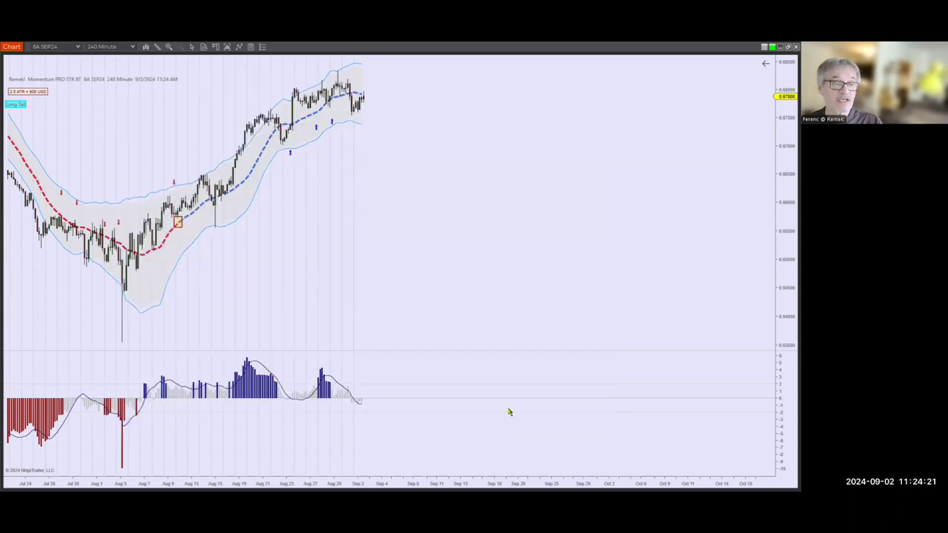